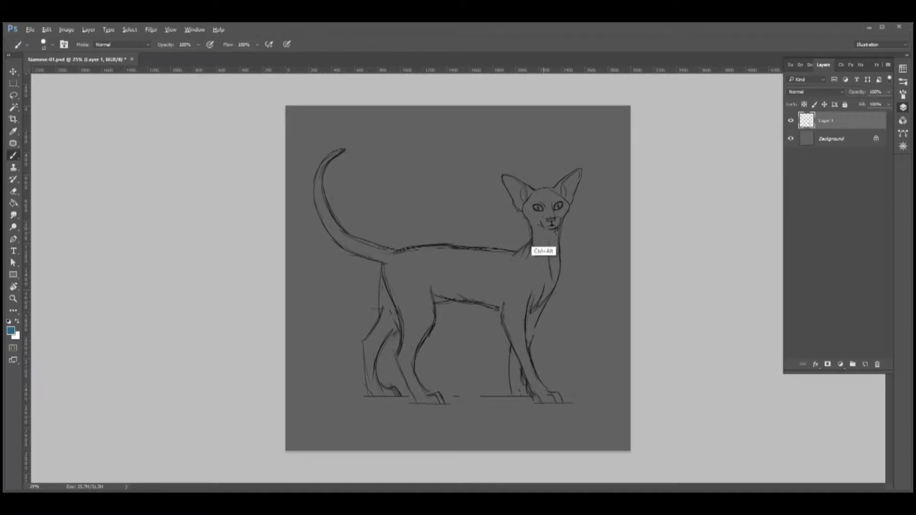
Step: Set the foreground colour to a lighter blue (B 70, 0083b3) for painting
key("i")
left_click(11, 331)
type("70")
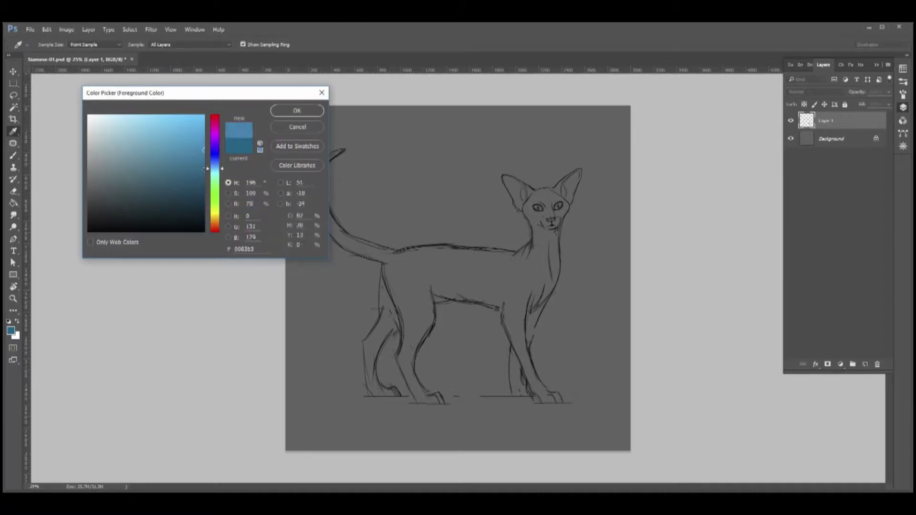
key("Return")
key("b")
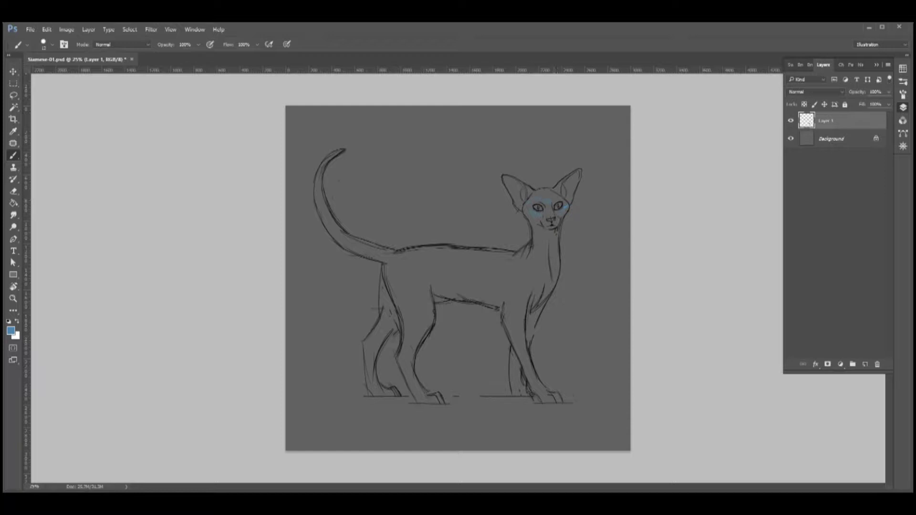
Step: Hatch short blue fur strokes from the Siamese cat's chin over its body on Layer 1
left_click_drag(555, 219, 560, 228)
key("e")
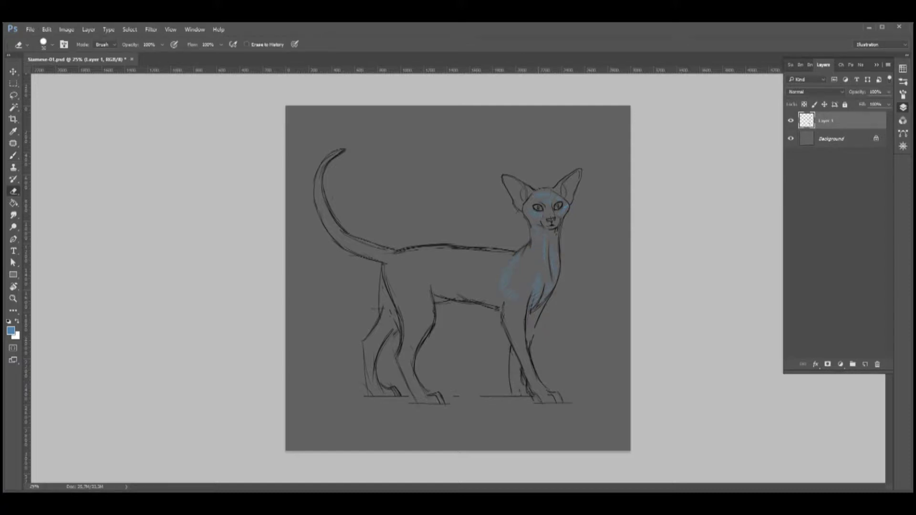
key("b")
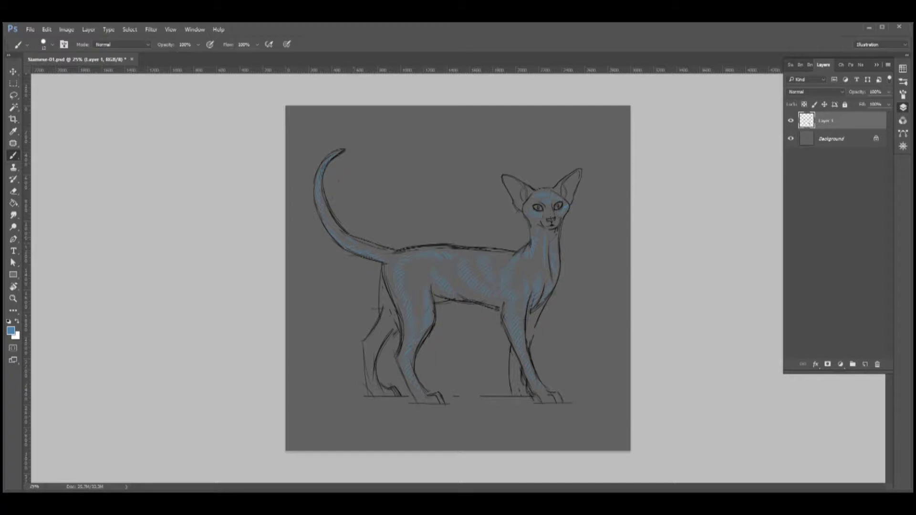
scroll(447, 149, "up", 5)
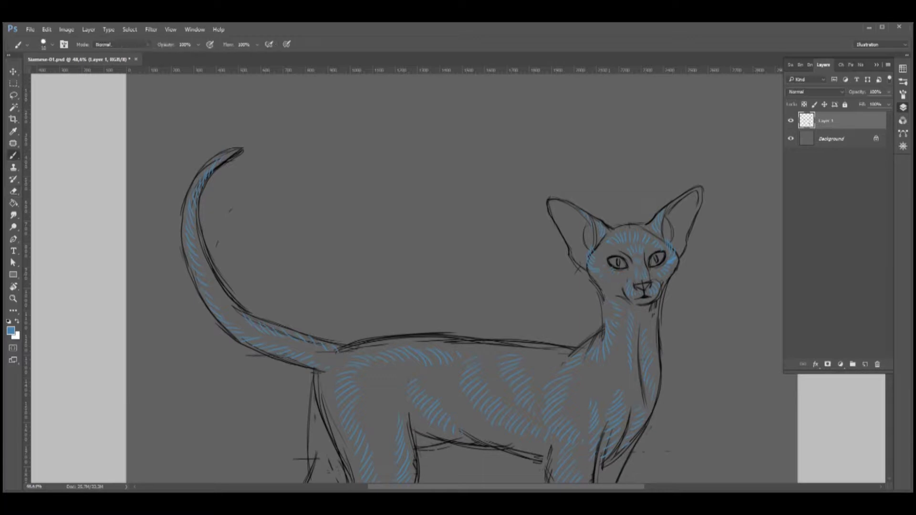
Step: Touch up the Siamese cat's cheek and muzzle fur, erasing and repainting strokes
key("e")
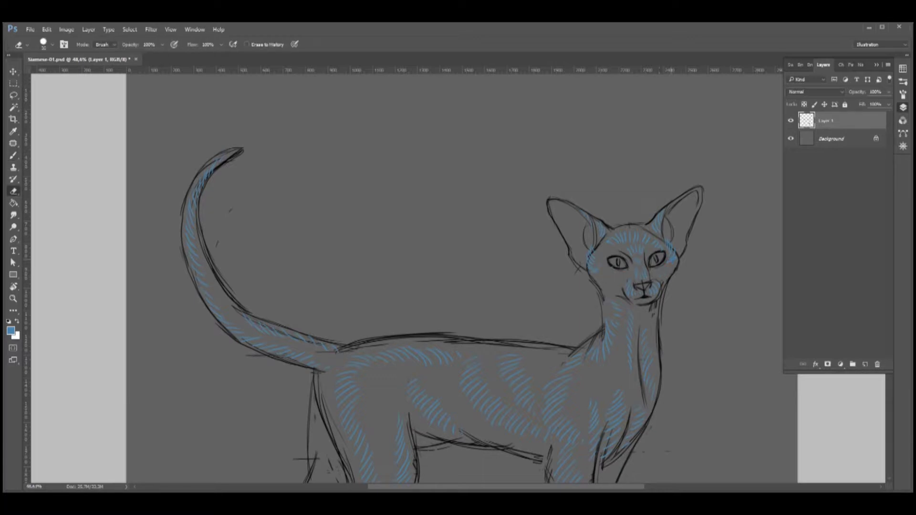
key("b")
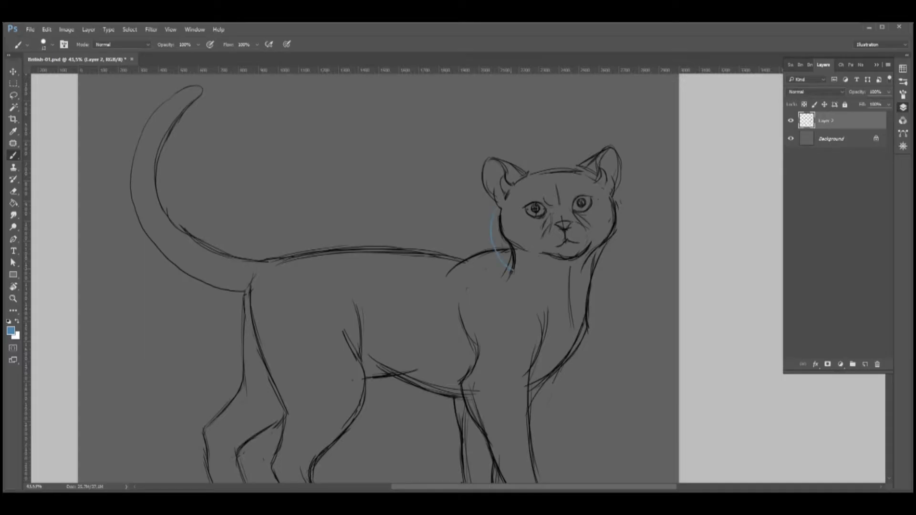
Step: Trace a blue ring around the neck and the head top, ears and sides
mouse_move(513, 270)
left_mouse_down()
mouse_move(556, 270)
mouse_move(619, 202)
left_mouse_up()
left_click_drag(528, 171, 597, 154)
left_click_drag(494, 158, 525, 170)
left_click_drag(610, 145, 620, 175)
left_click_drag(485, 187, 497, 203)
left_click_drag(615, 175, 612, 195)
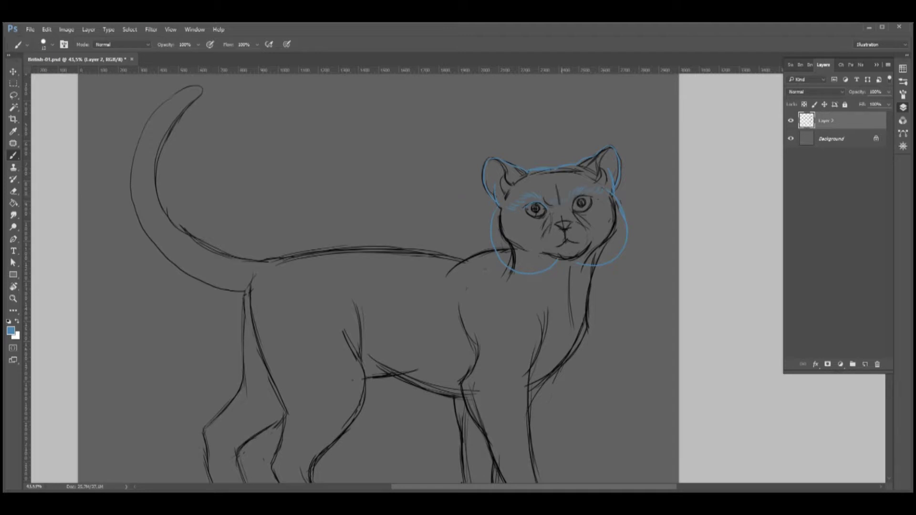
Step: Adjust brush opacity (30%, then 100%) and outline the neck, chest and back in blue
key("3")
key("alt")
scroll(568, 269, "down", 1, "alt")
key("0")
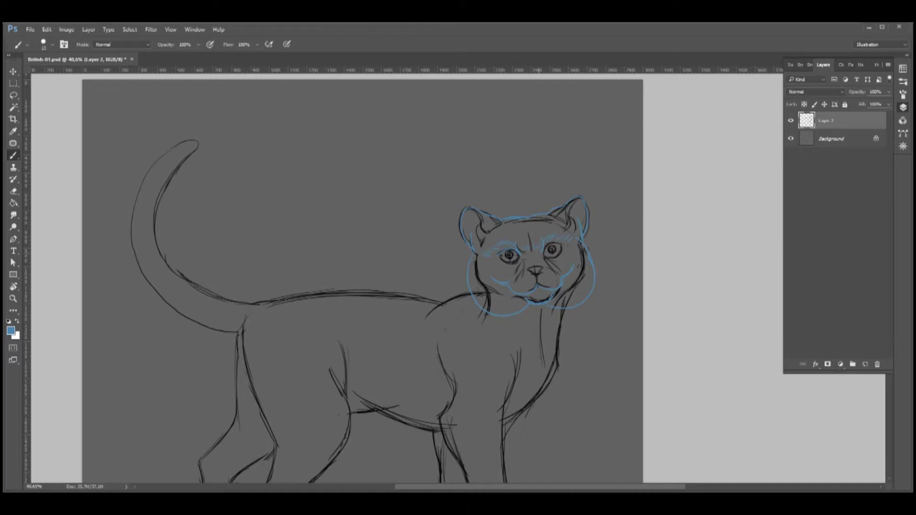
left_click_drag(570, 311, 508, 408)
left_click_drag(250, 298, 451, 287)
scroll(458, 278, "down", 2)
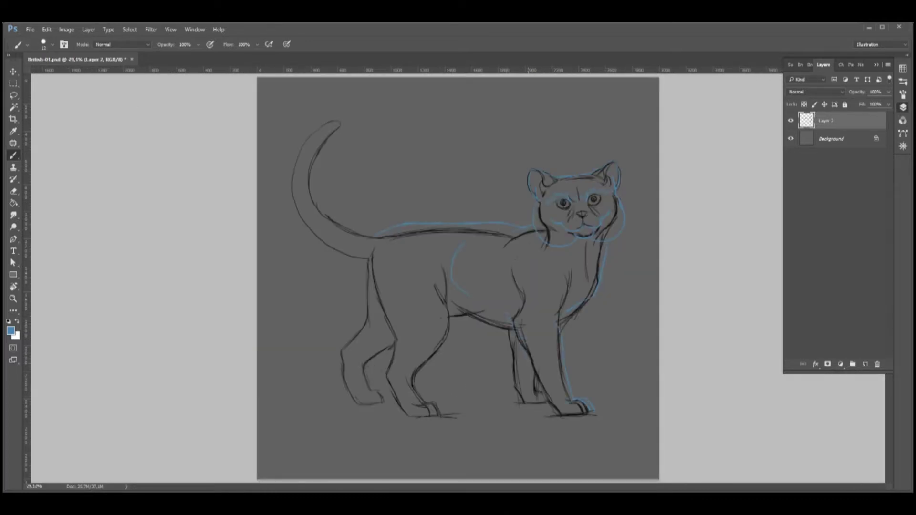
Step: Zoom in on the British cat and add blue fur strokes along the hind leg
key("z")
left_click(544, 255)
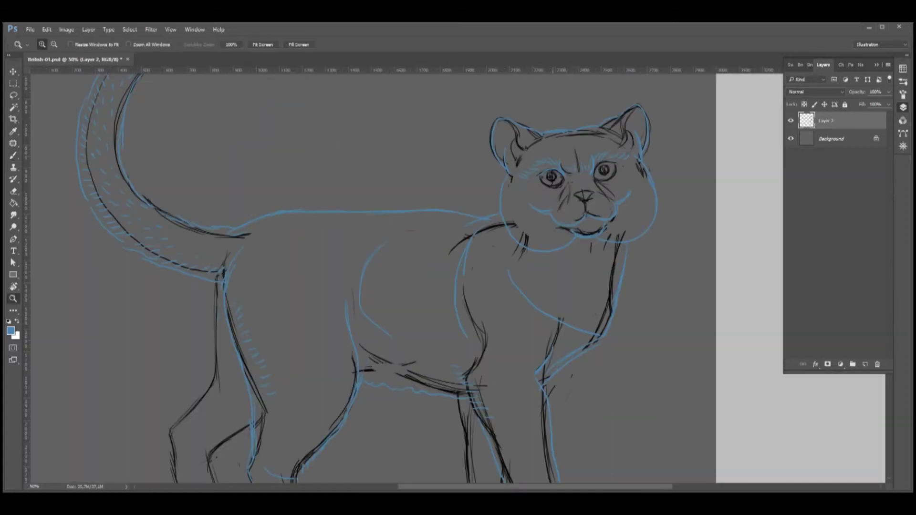
key("b")
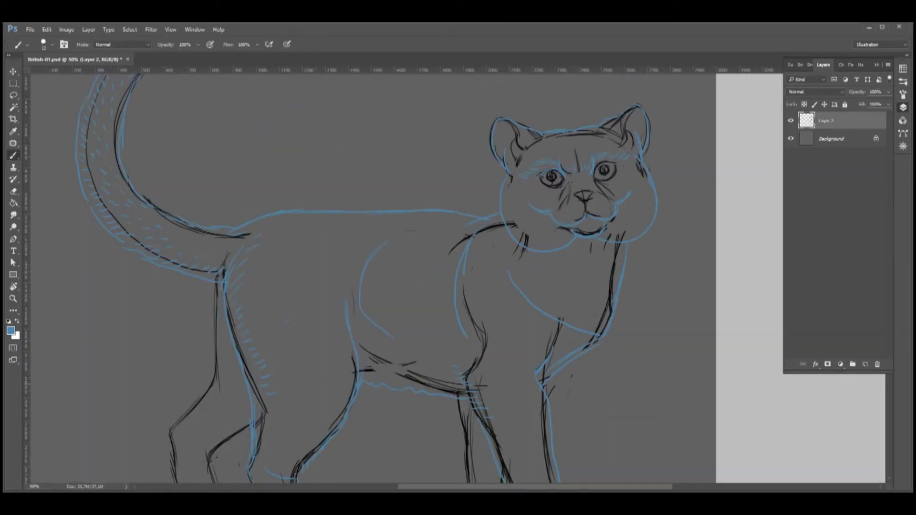
left_click_drag(260, 449, 246, 368)
left_click_drag(258, 427, 252, 417)
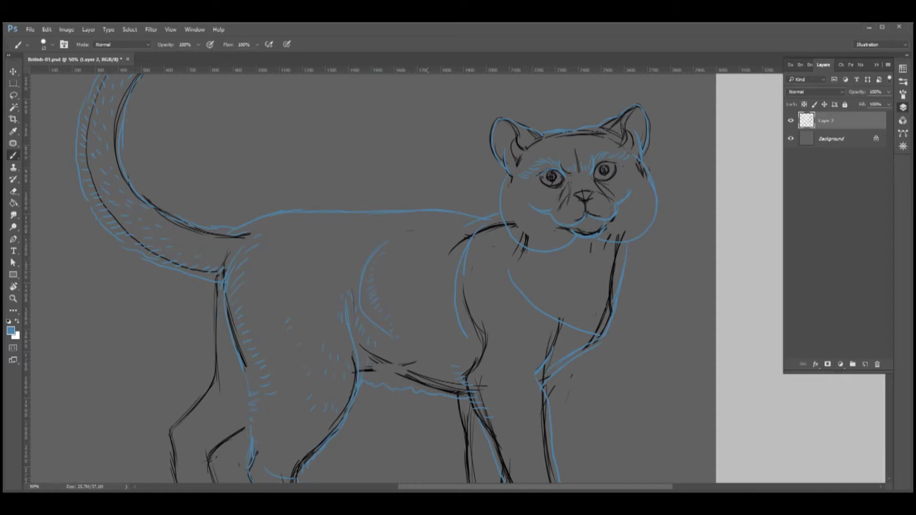
Step: Erase stray black belly strokes and hatch blue fur over the cat's body
key("e")
left_click_drag(396, 375, 451, 392)
left_click_drag(358, 369, 376, 370)
key("b")
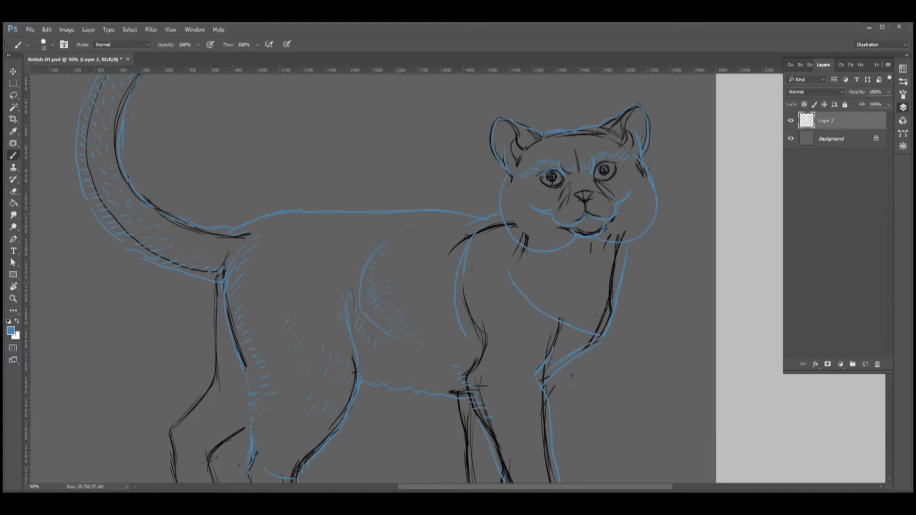
left_click_drag(369, 275, 451, 384)
Step: Erase the black strokes on the British cat's chest and front leg
key("e")
left_click_drag(466, 236, 471, 337)
left_click_drag(451, 253, 468, 239)
key("b")
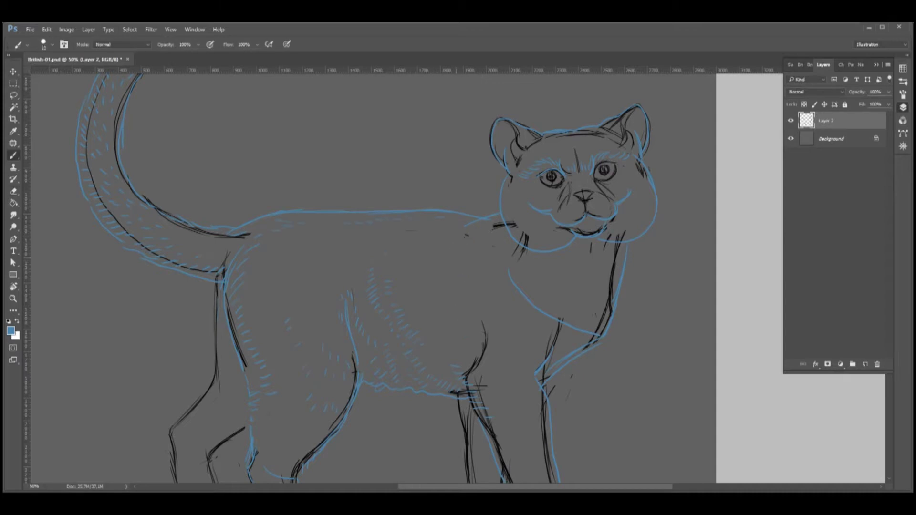
key("e")
left_click_drag(486, 325, 467, 377)
key("b")
scroll(370, 279, "down", 2)
scroll(370, 279, "down", 3)
Step: Redraw the front leg and paw in blue and erase the black front-leg line
key("e")
key("b")
left_click_drag(244, 356, 273, 413)
key("e")
mouse_move(250, 335)
left_mouse_down()
mouse_move(256, 356)
mouse_move(302, 396)
mouse_move(314, 393)
left_mouse_up()
key("b")
left_click_drag(268, 354, 293, 356)
key("e")
left_click_drag(334, 301, 298, 353)
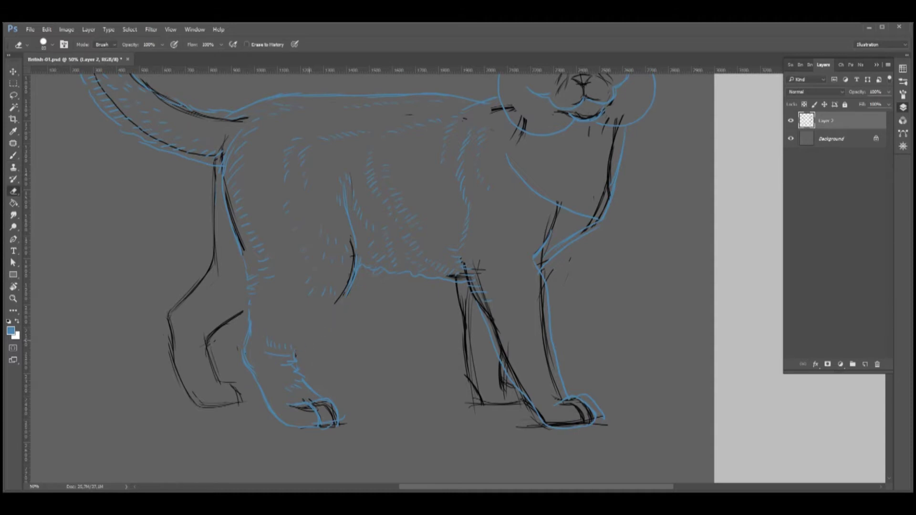
key("b")
Step: Erase the front paw's toe strokes and remaining black front-leg lines
key("e")
mouse_move(337, 423)
left_mouse_down()
mouse_move(298, 403)
mouse_move(329, 425)
mouse_move(341, 412)
left_mouse_up()
key("b")
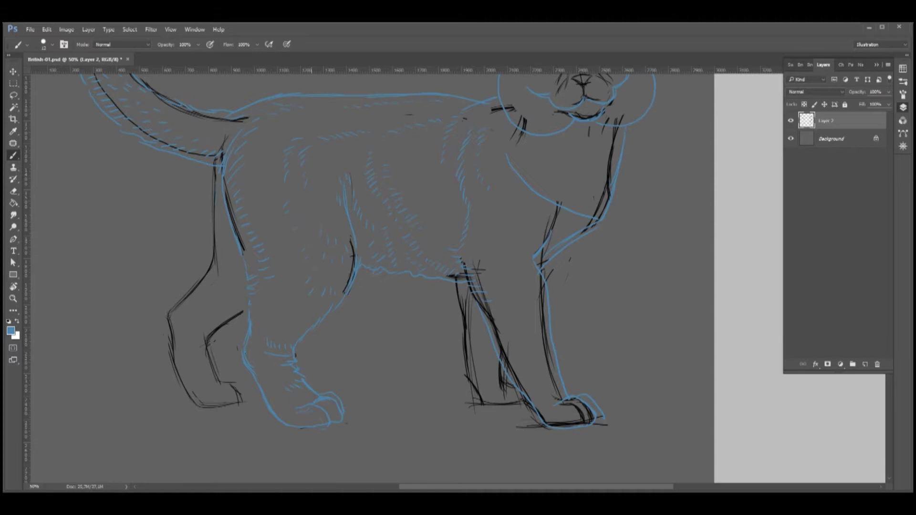
scroll(458, 277, "right", 5)
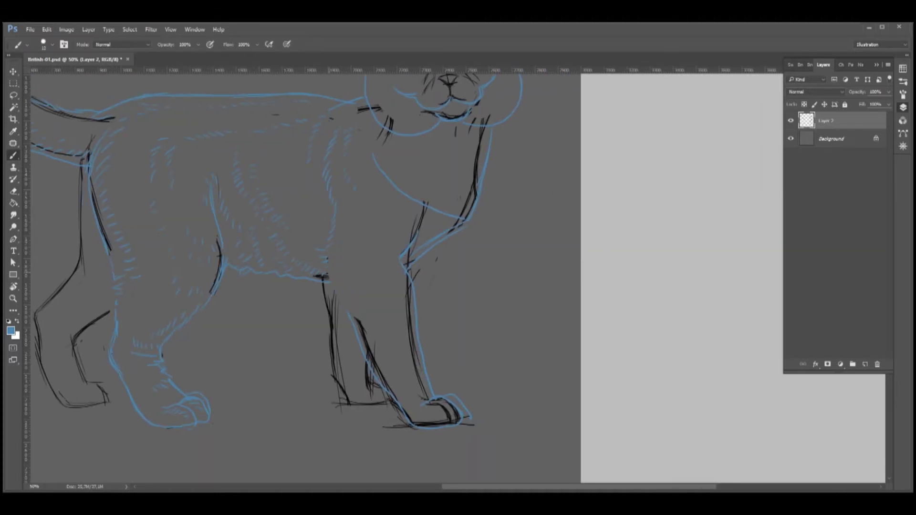
key("e")
left_click_drag(355, 319, 410, 427)
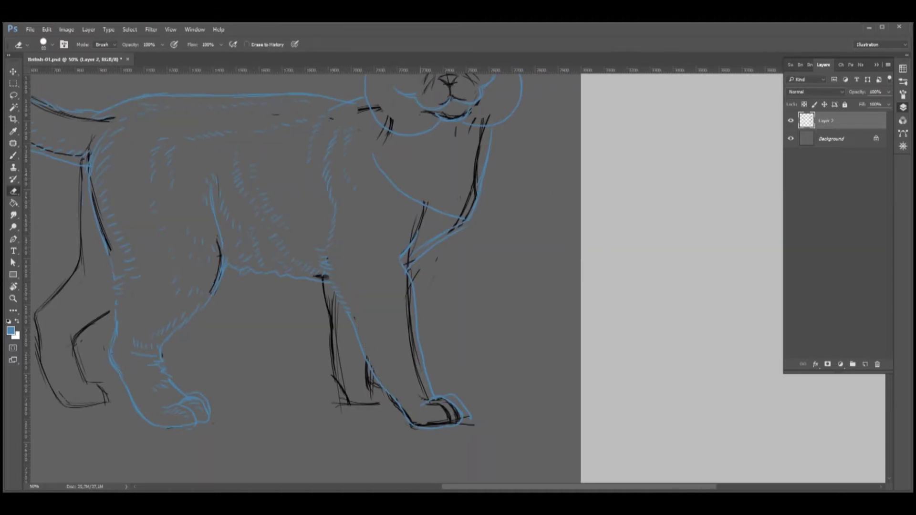
key("b")
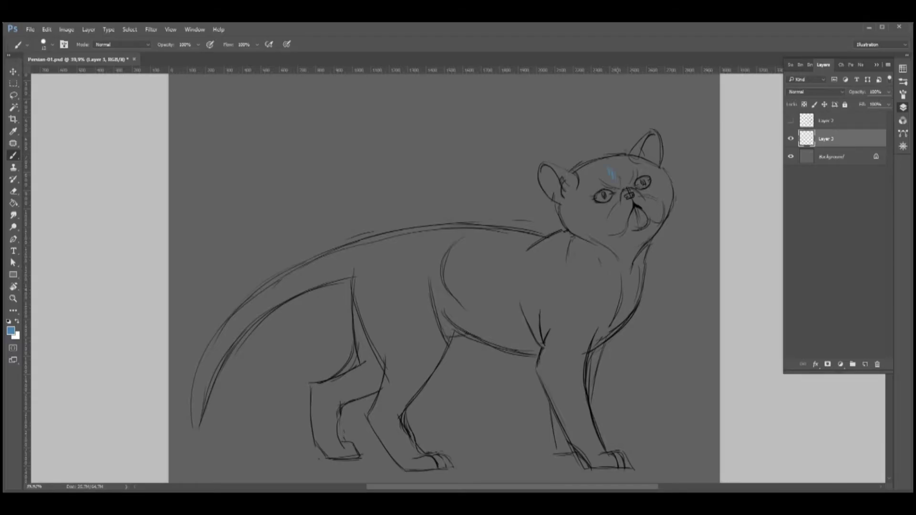
Step: Add a short stroke in the Persian cat's mouth and a curved blue stroke under the chest
left_click_drag(635, 214, 640, 221)
key("e")
key("b")
mouse_move(534, 241)
left_mouse_down()
mouse_move(649, 353)
mouse_move(633, 352)
left_mouse_up()
key("e")
key("b")
Step: Draw the belly, ribcage and under-belly curves and hatch fur on chest and shoulder
left_click_drag(358, 294, 437, 340)
left_click_drag(475, 232, 530, 324)
mouse_move(435, 380)
left_mouse_down()
mouse_move(538, 374)
mouse_move(520, 375)
left_mouse_up()
left_click_drag(539, 336, 528, 365)
left_click_drag(462, 270, 456, 303)
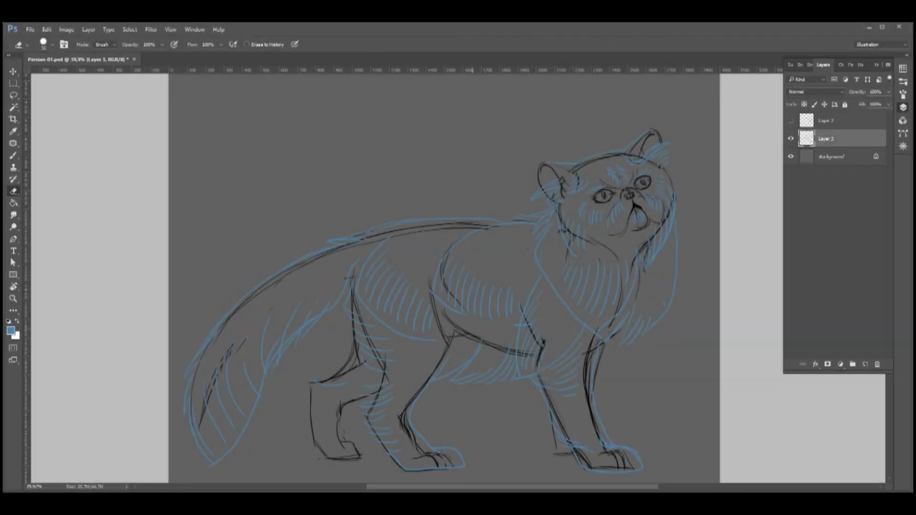
left_click_drag(462, 333, 494, 346)
key("b")
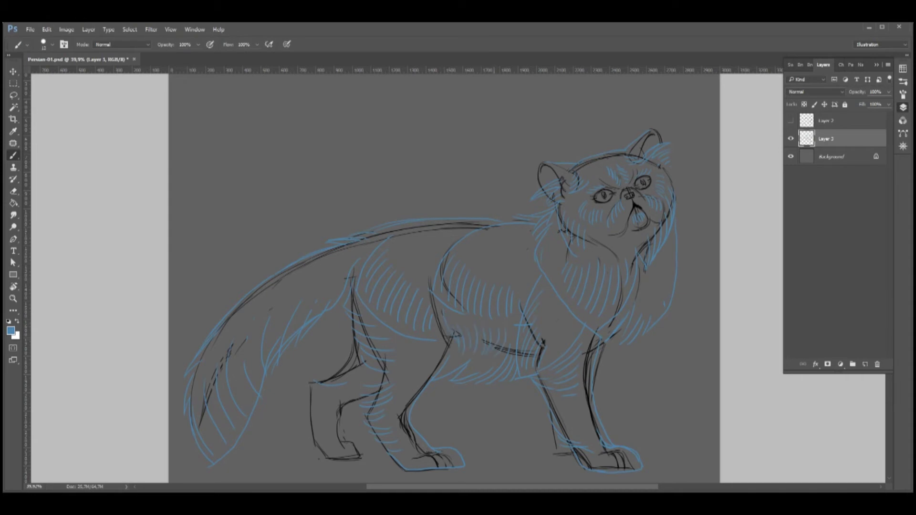
Step: Erase the black shoulder lines and sample a colour from the sketch
key("e")
left_click_drag(449, 245, 446, 292)
key("b")
key("e")
key("b")
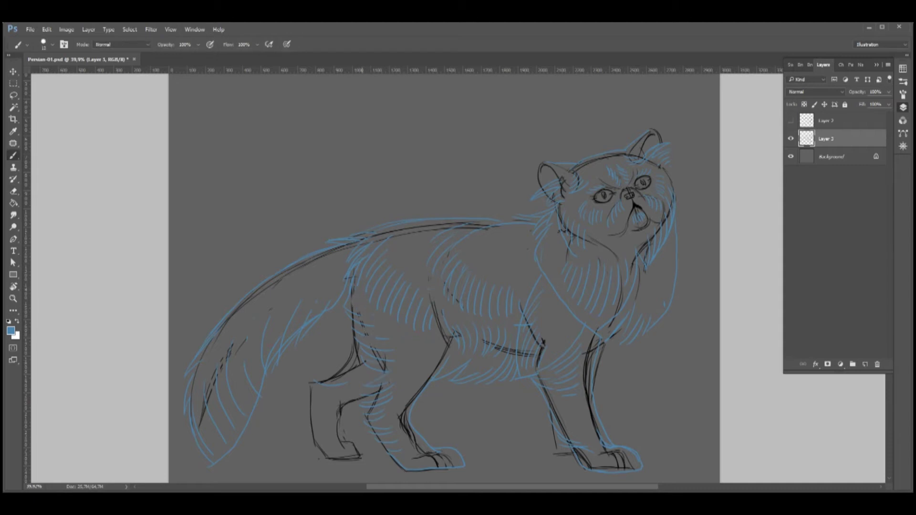
left_click(422, 451, "alt")
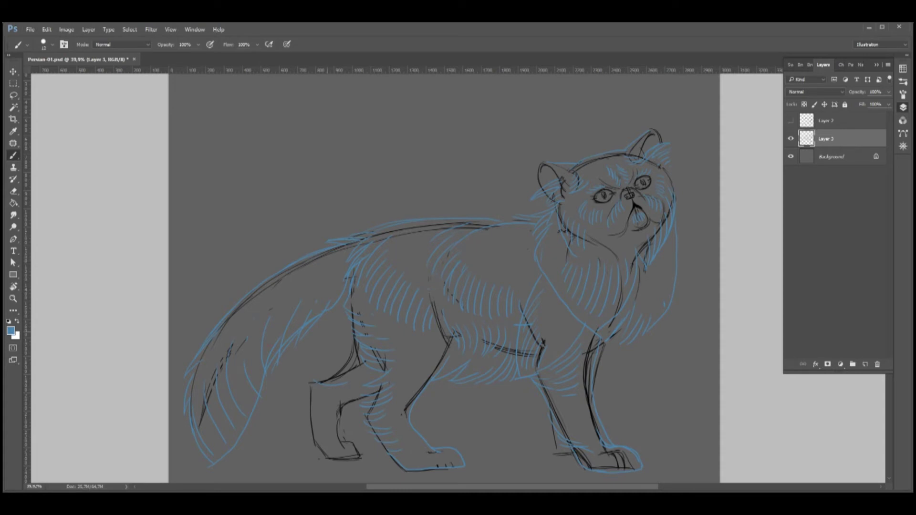
Step: Add blue fur along the front leg and erase dark sketch lines on the hind legs
mouse_move(301, 388)
left_mouse_down()
mouse_move(324, 452)
mouse_move(336, 372)
mouse_move(356, 355)
left_mouse_up()
key("e")
left_click_drag(536, 387, 566, 432)
left_click_drag(584, 335, 597, 435)
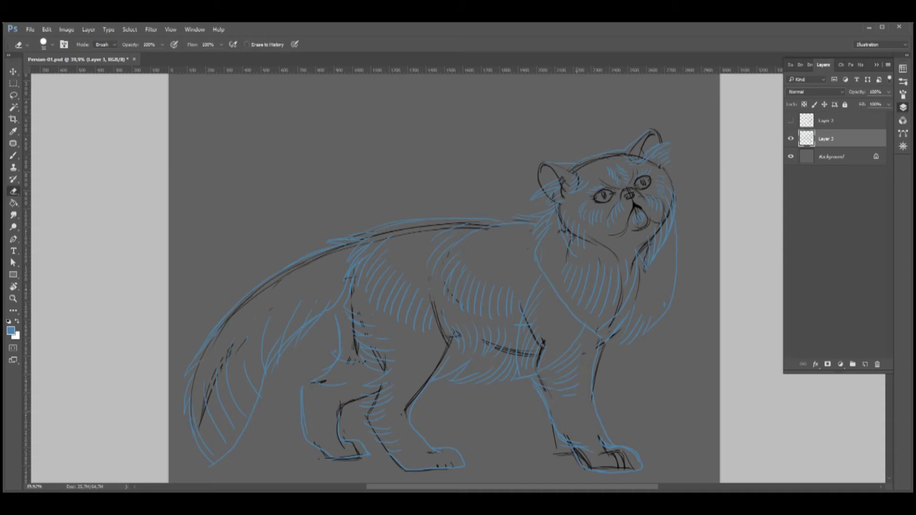
key("b")
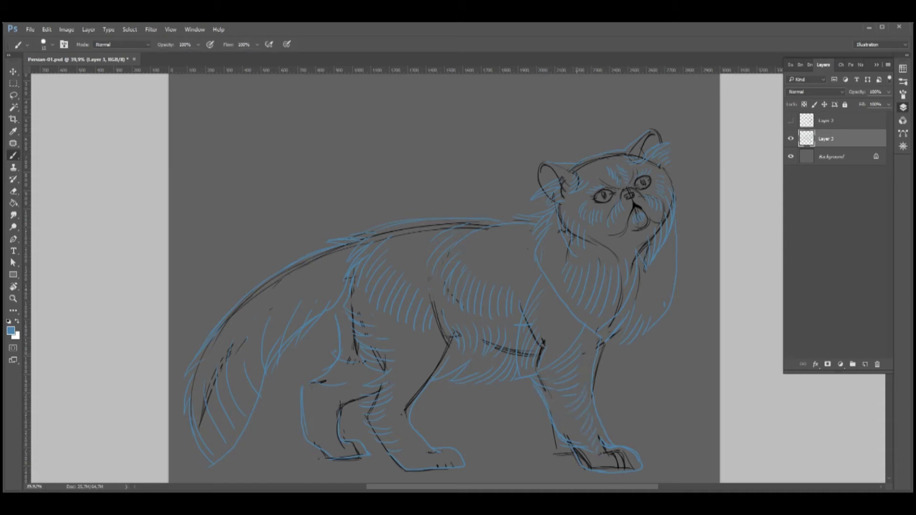
Step: Zoom in on the head and sketch fur on both ears and around the right eye
key("e")
key("b")
key("e")
key("b")
key("e")
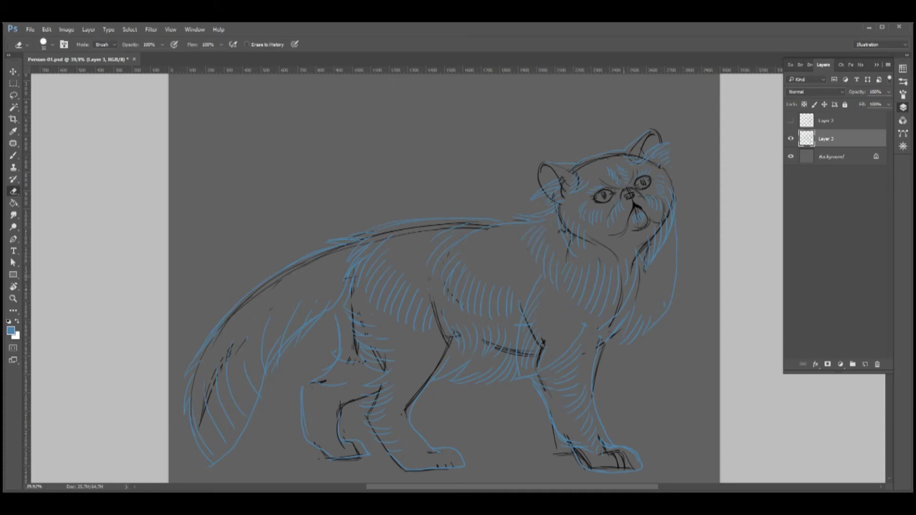
key("b")
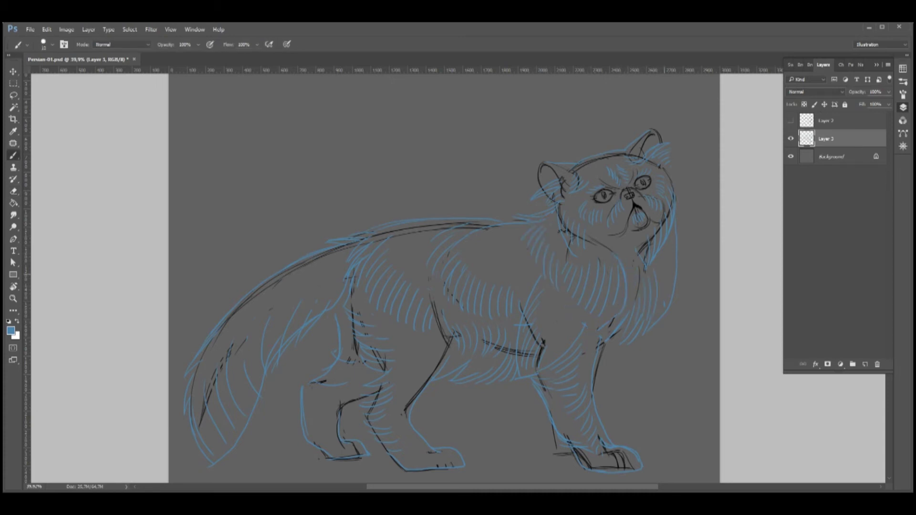
key("e")
key("b")
left_click_drag(622, 179, 645, 193)
mouse_move(659, 106)
left_mouse_down()
mouse_move(649, 138)
mouse_move(691, 125)
left_mouse_up()
left_click_drag(471, 161, 490, 183)
left_click_drag(671, 190, 642, 214)
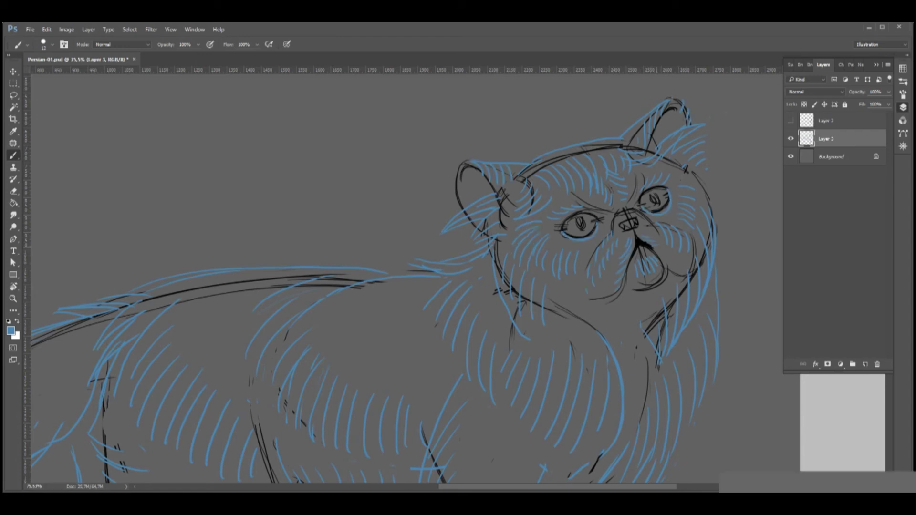
Step: Build up fur strokes on the chest, right cheek, nose bridge, above the left eye and forehead
left_click_drag(657, 313, 641, 344)
left_click_drag(662, 311, 646, 389)
mouse_move(625, 313)
left_mouse_down()
mouse_move(614, 360)
mouse_move(629, 365)
left_mouse_up()
left_click_drag(652, 345, 646, 367)
mouse_move(712, 173)
left_mouse_down()
mouse_move(694, 215)
mouse_move(688, 200)
left_mouse_up()
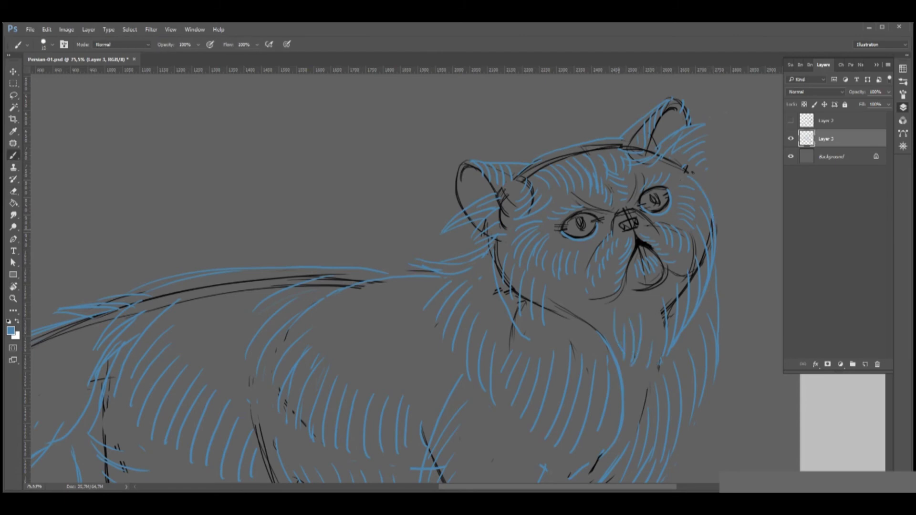
left_click_drag(630, 209, 638, 218)
left_click_drag(582, 197, 613, 207)
left_click_drag(642, 178, 632, 202)
scroll(585, 366, "down", 4)
scroll(605, 306, "up", 5)
Step: Add fur inside the left ear, erase stray strokes near the ears and redraw the right ear fur
mouse_move(480, 263)
left_mouse_down()
mouse_move(453, 273)
mouse_move(429, 317)
left_mouse_up()
key("e")
left_click_drag(722, 198, 712, 223)
mouse_move(707, 224)
left_mouse_down()
mouse_move(688, 230)
mouse_move(693, 191)
mouse_move(716, 204)
left_mouse_up()
key("b")
left_click_drag(687, 236, 704, 216)
left_click_drag(698, 229, 729, 233)
Step: Draw and refine blue arcs above both eyes, then zoom out to the whole canvas
left_click_drag(564, 305, 597, 298)
left_click_drag(564, 305, 558, 316)
left_click_drag(651, 275, 681, 270)
key("ctrl+0")
Step: Rotate the selected tail upward into a diagonal with Free Transform
key("ctrl+t")
left_click_drag(418, 250, 403, 215)
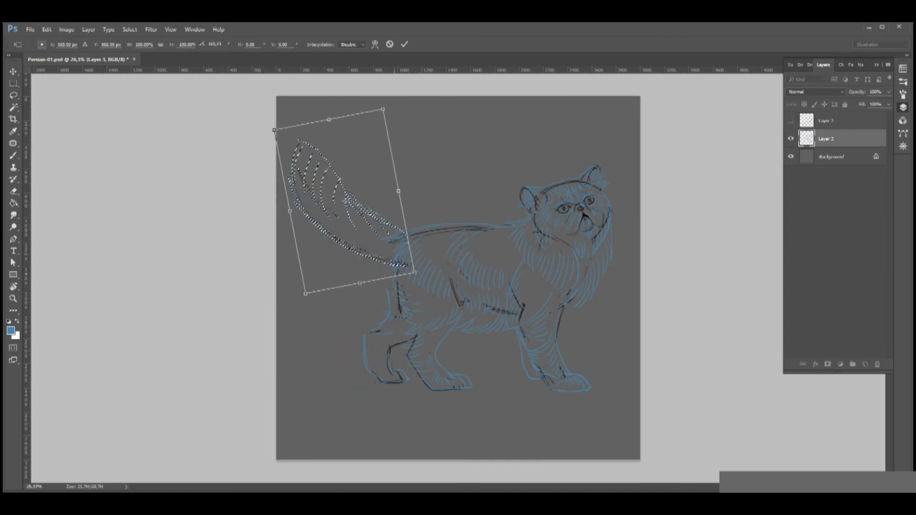
key("Return")
Step: Extend the canvas past its left edge and fill the added strip with grey
key("c")
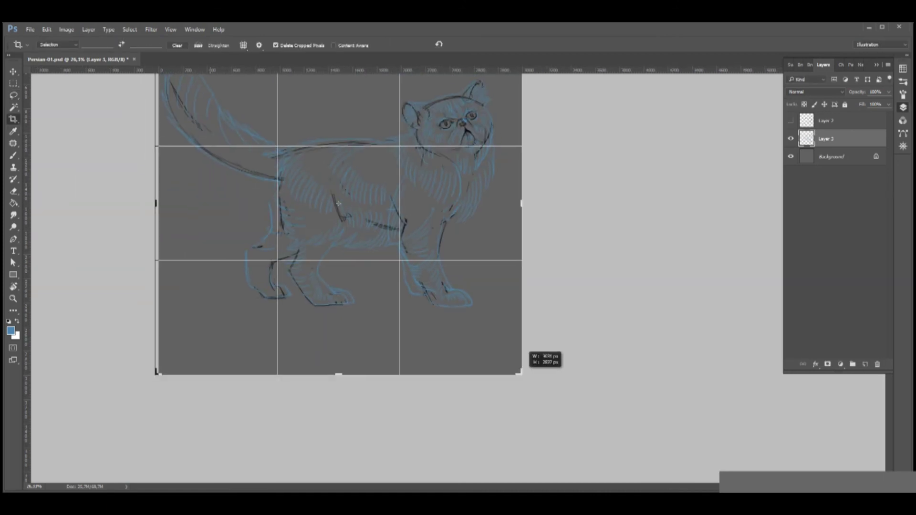
left_click_drag(277, 279, 259, 279)
key("Return")
key("g")
left_click(277, 279)
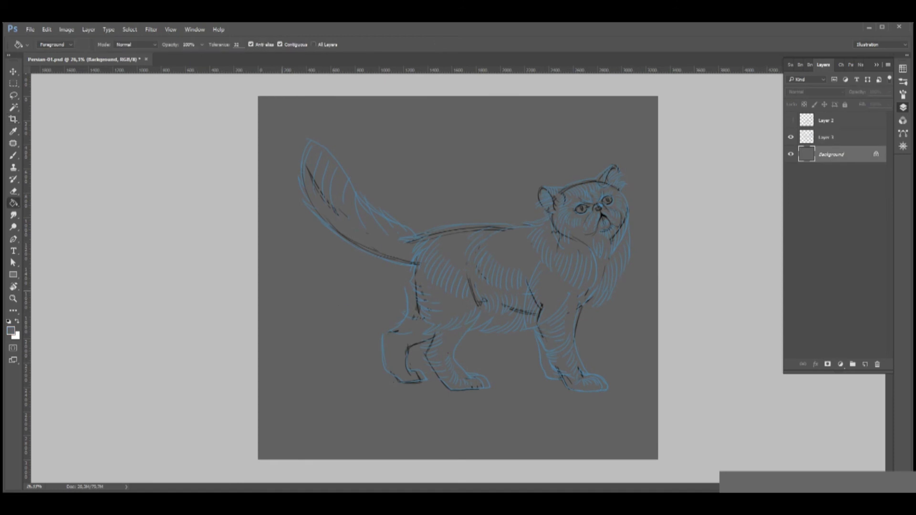
Step: Nudge the blue fur layer slightly left and sample the blue fur colour from a stroke
left_click(826, 137)
key("v")
left_click_drag(437, 269, 434, 269)
key("b")
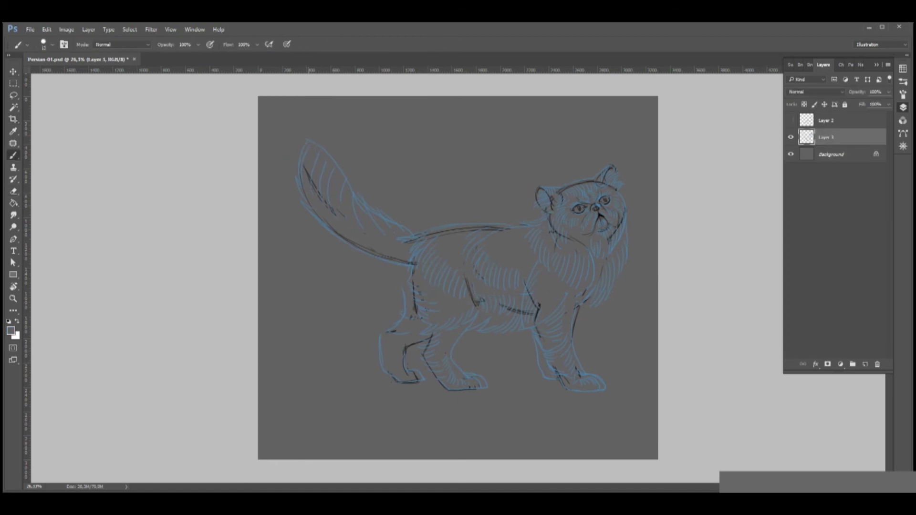
left_click(601, 228, "alt")
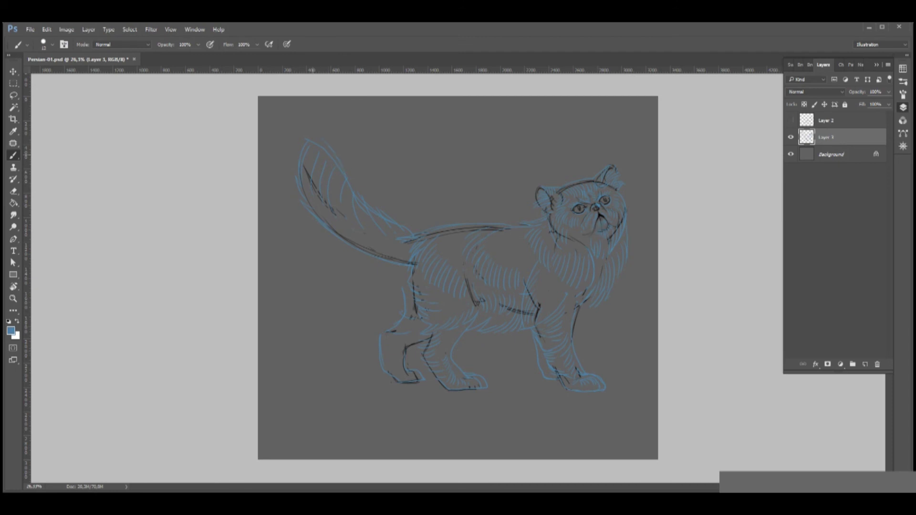